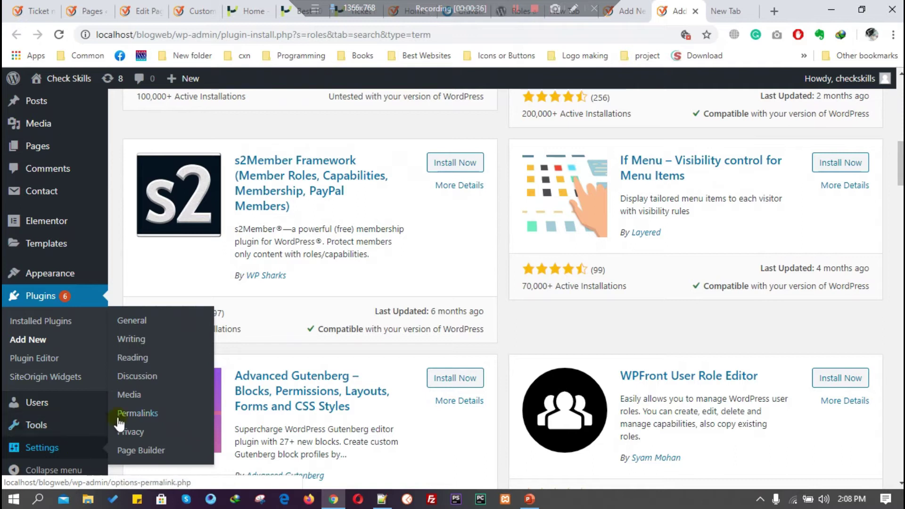
mouse_move(42, 427)
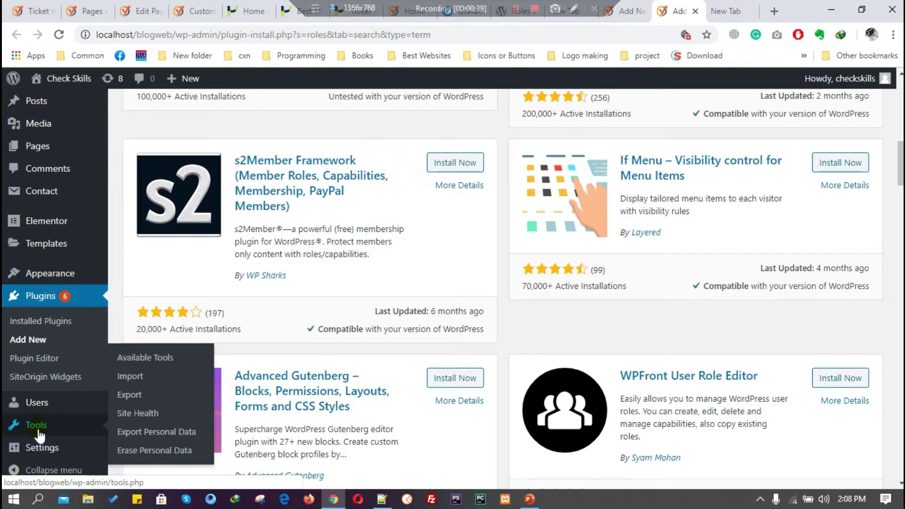
scroll(52, 160, up, 3)
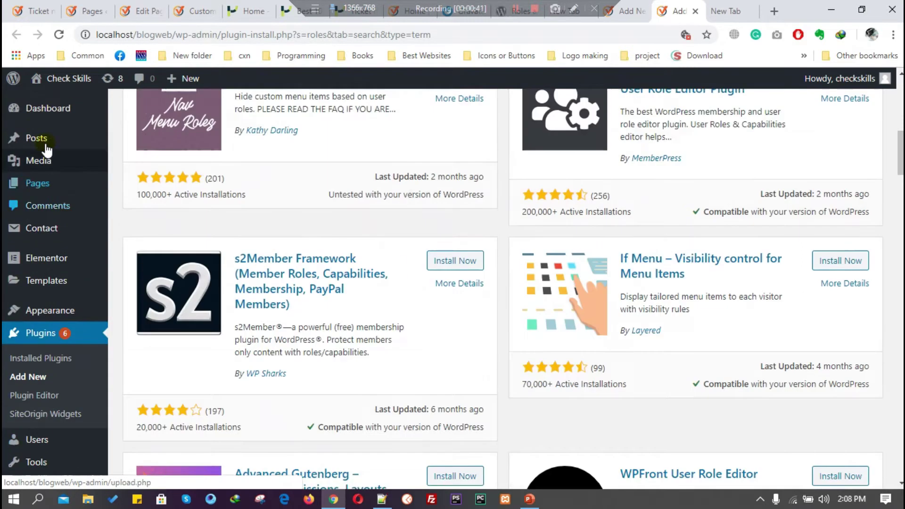
scroll(40, 236, down, 7)
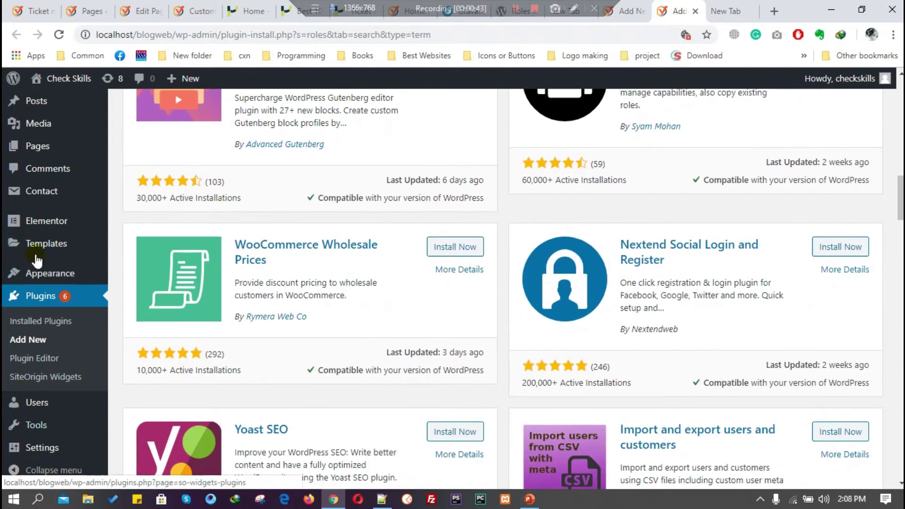
scroll(40, 377, down, 3)
mouse_move(43, 410)
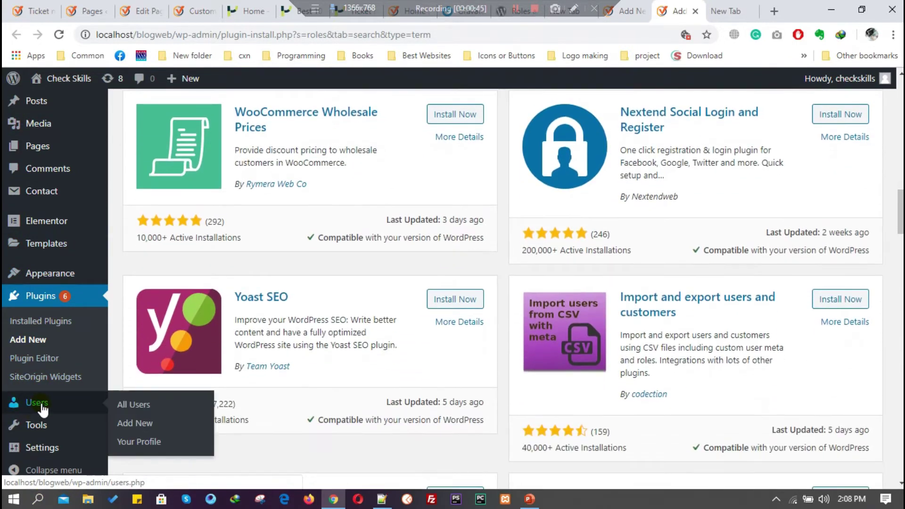
scroll(42, 406, up, 8)
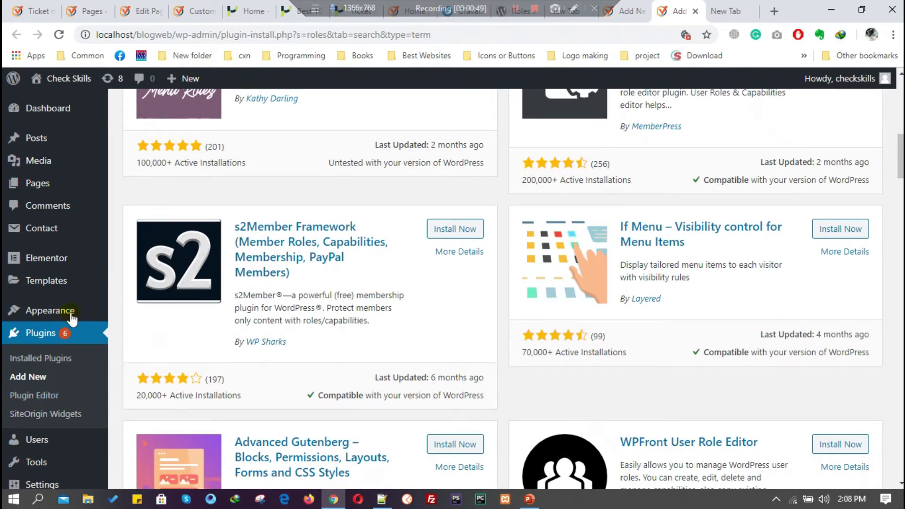
scroll(24, 396, down, 1)
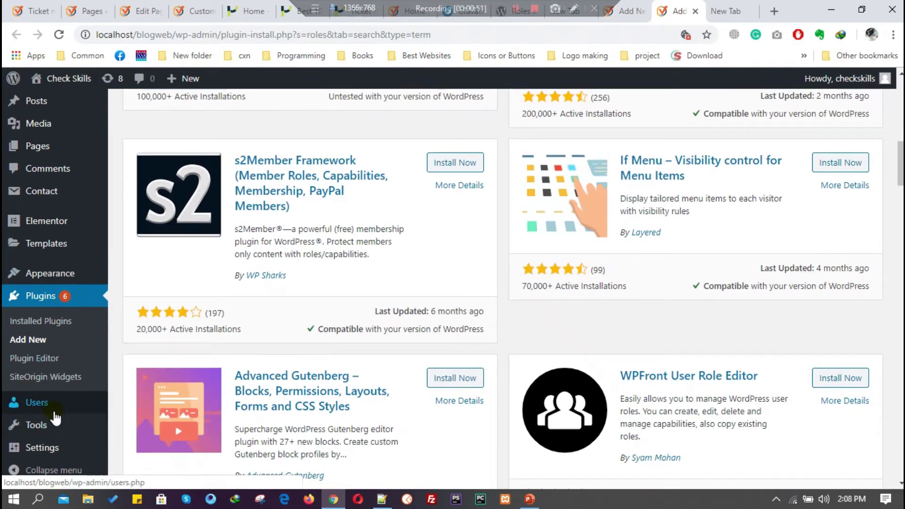
scroll(55, 417, up, 10)
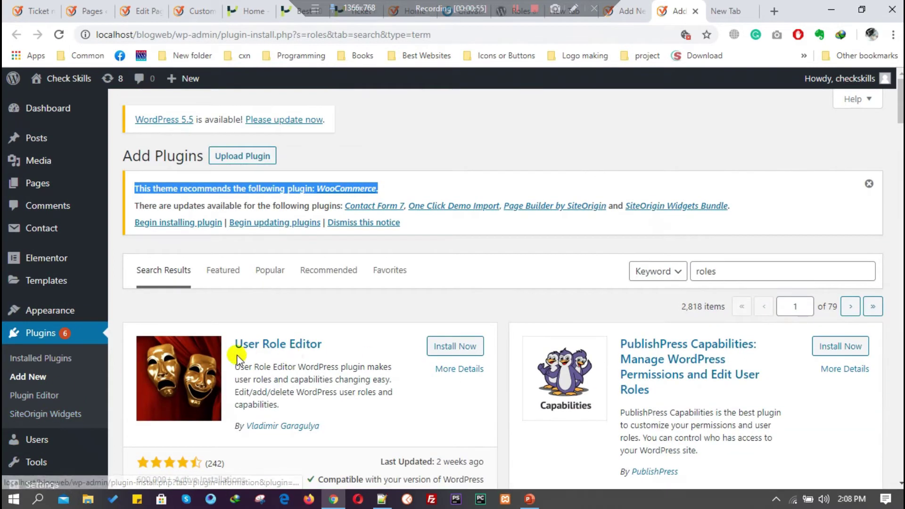
scroll(62, 395, down, 1)
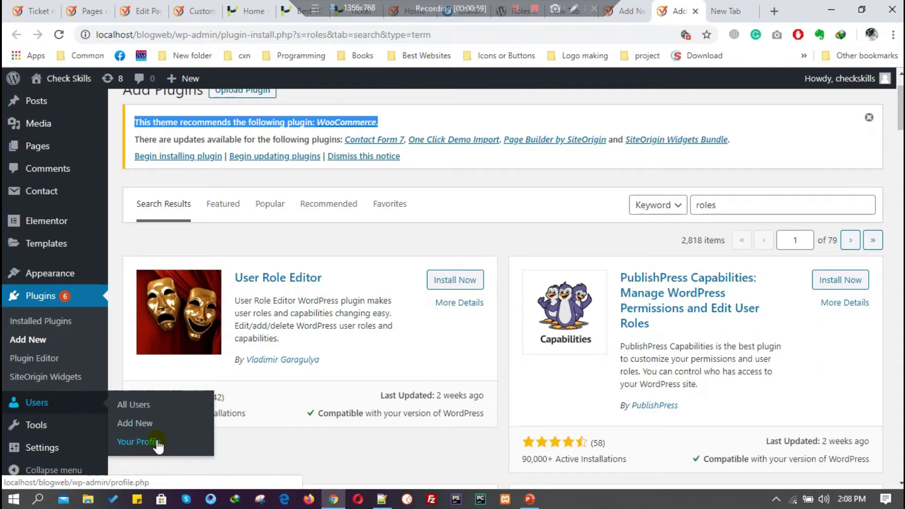
click(231, 232)
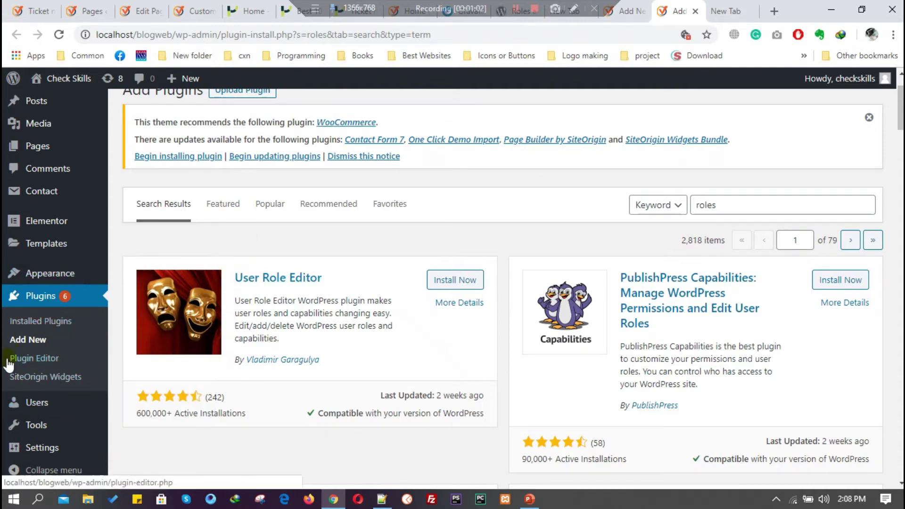
mouse_move(105, 427)
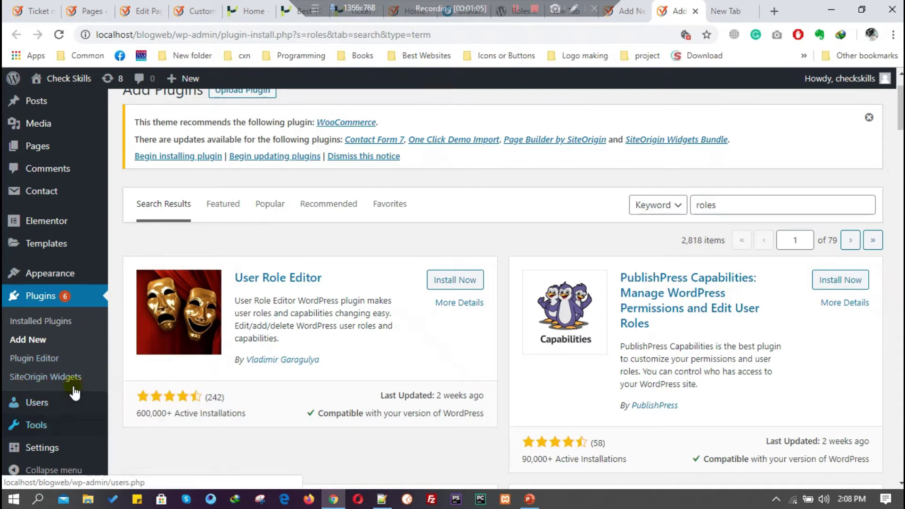
scroll(66, 340, up, 2)
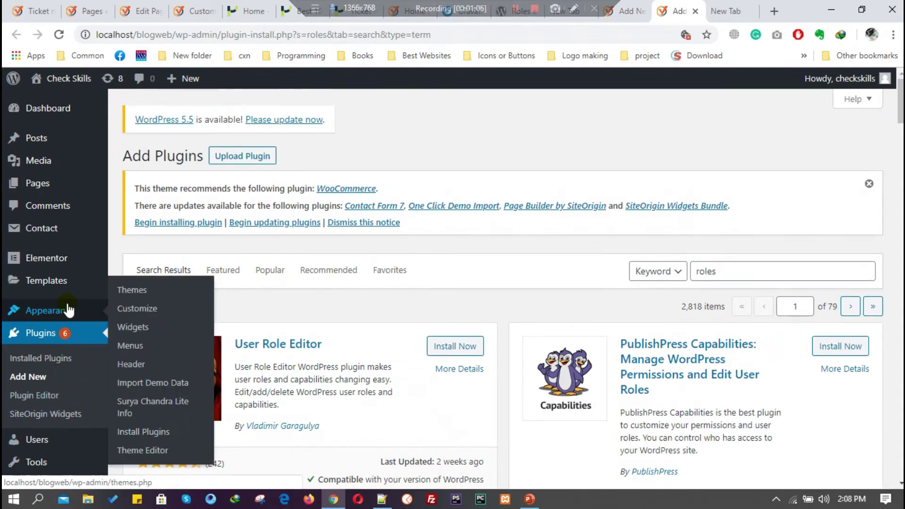
- Open the site's General Settings and dismiss the notice recommending plugins for the theme
scroll(66, 307, down, 3)
mouse_move(59, 448)
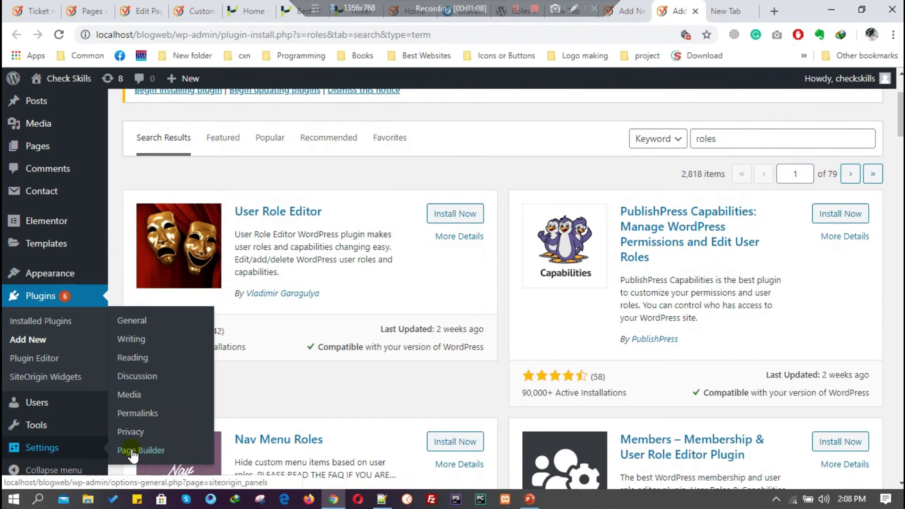
click(140, 321)
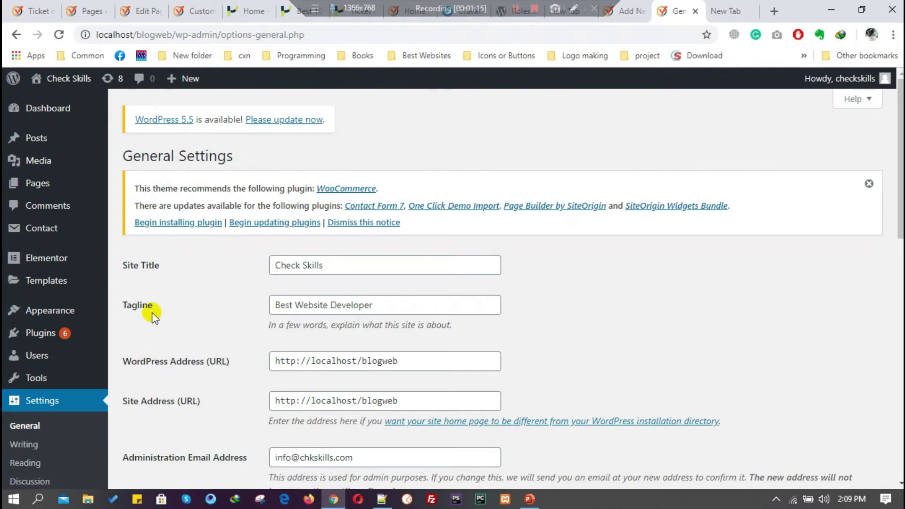
click(869, 184)
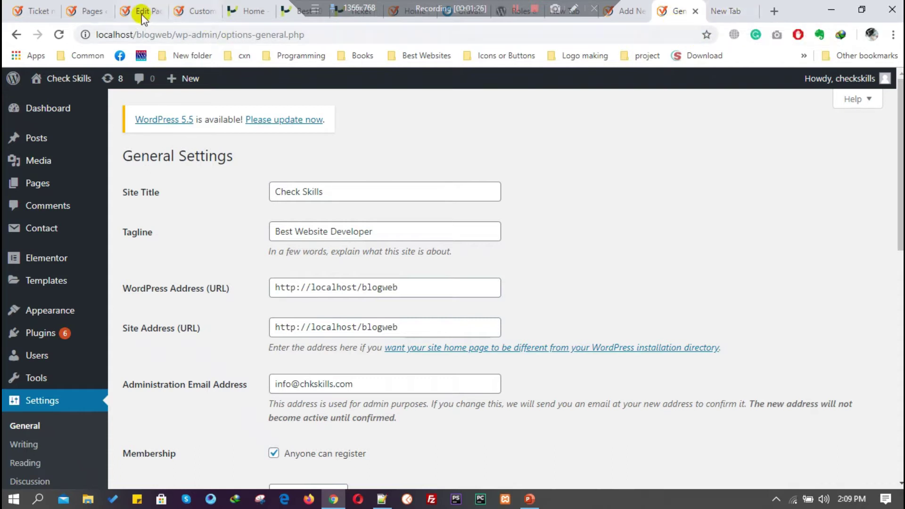
- Open the live site in a new tab and compare its browser tab title with the Site Title and Tagline settings
mouse_move(64, 80)
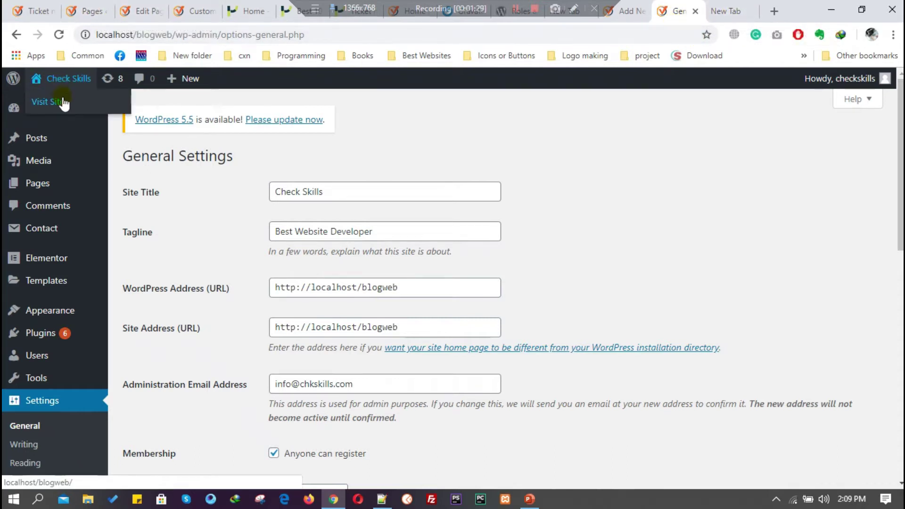
middle_click(64, 103)
click(681, 10)
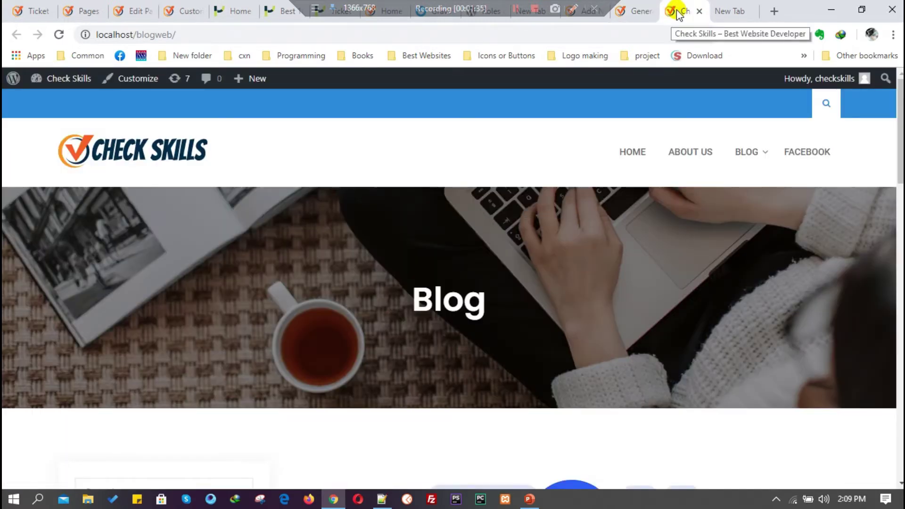
click(637, 14)
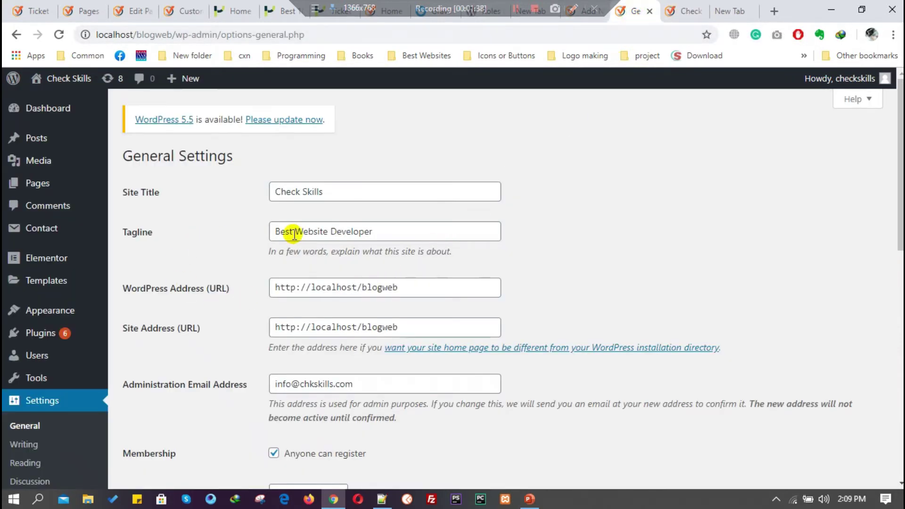
click(679, 12)
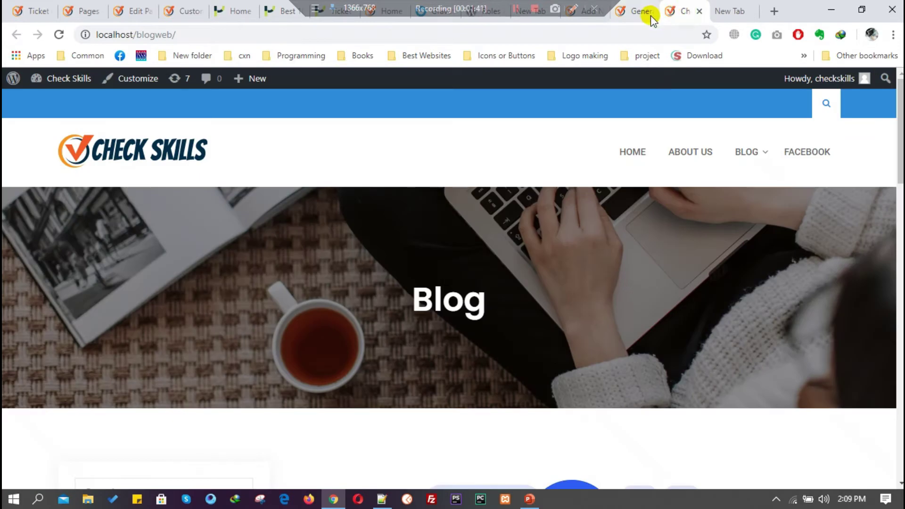
click(636, 11)
click(680, 11)
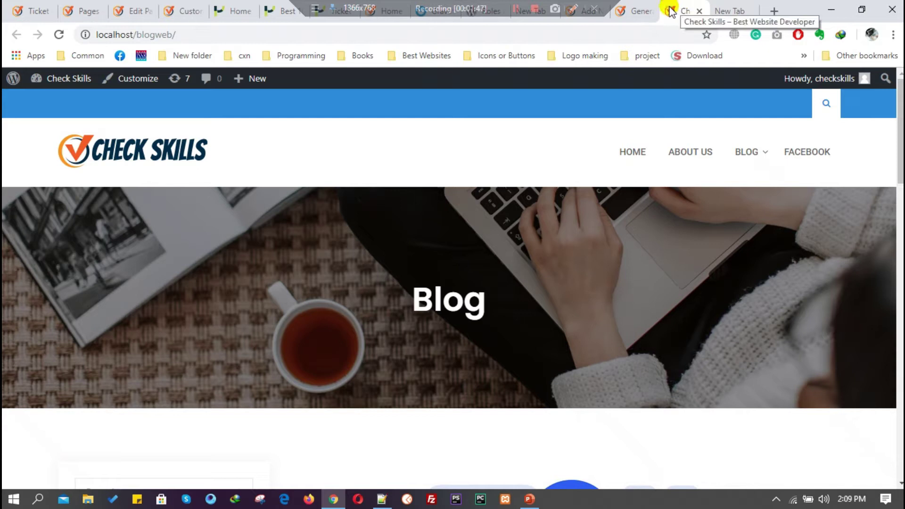
click(633, 10)
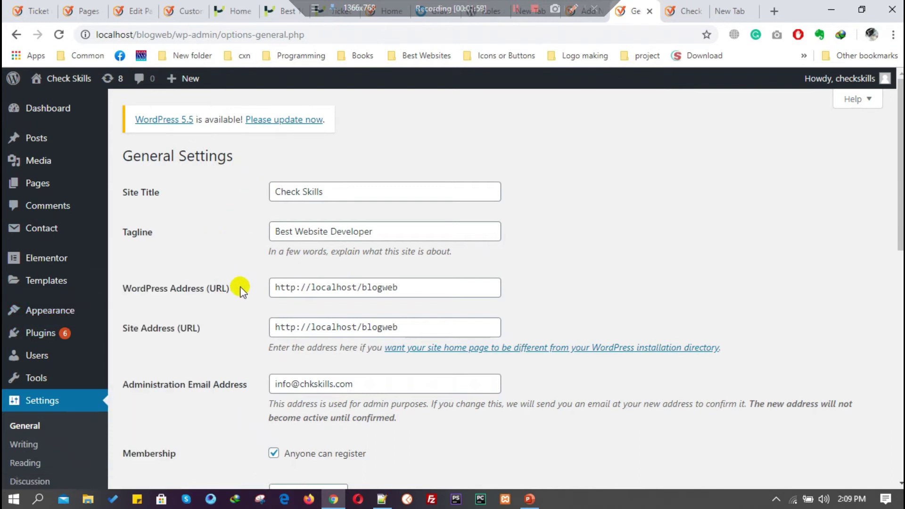
scroll(231, 301, down, 2)
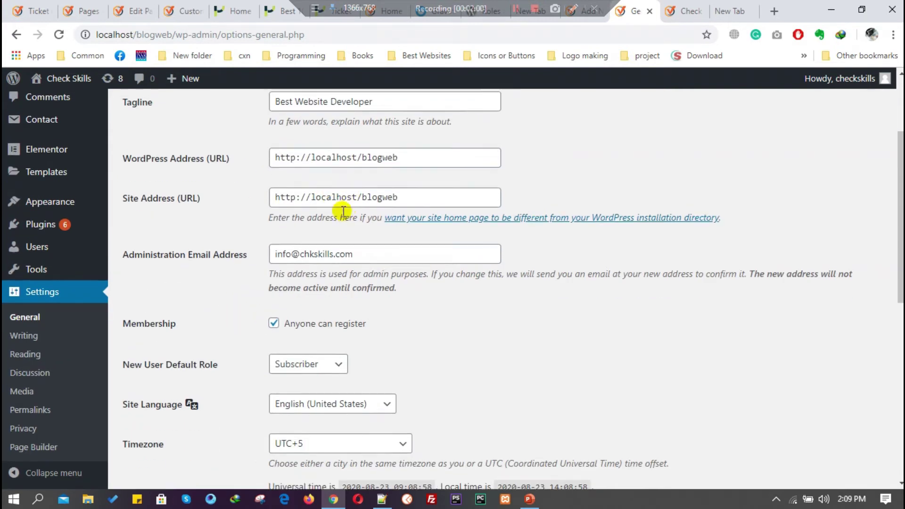
scroll(210, 218, up, 1)
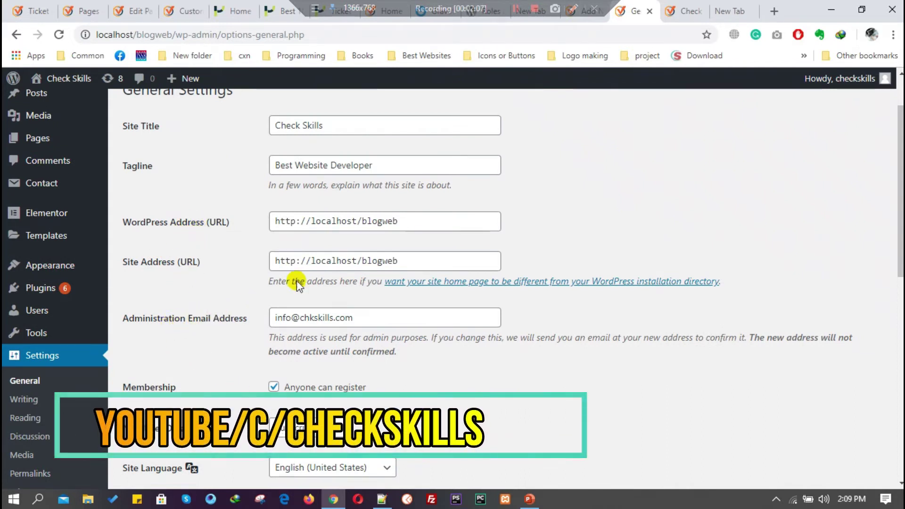
click(358, 222)
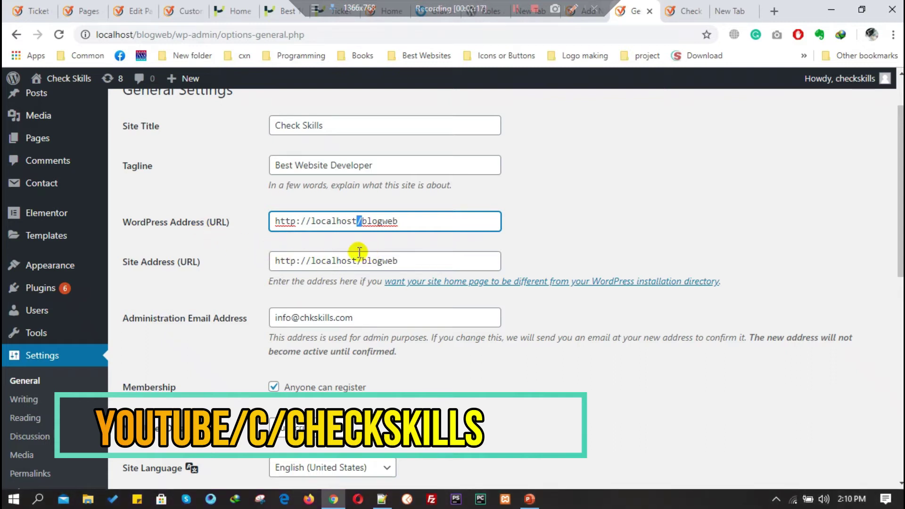
drag(420, 218, 364, 238)
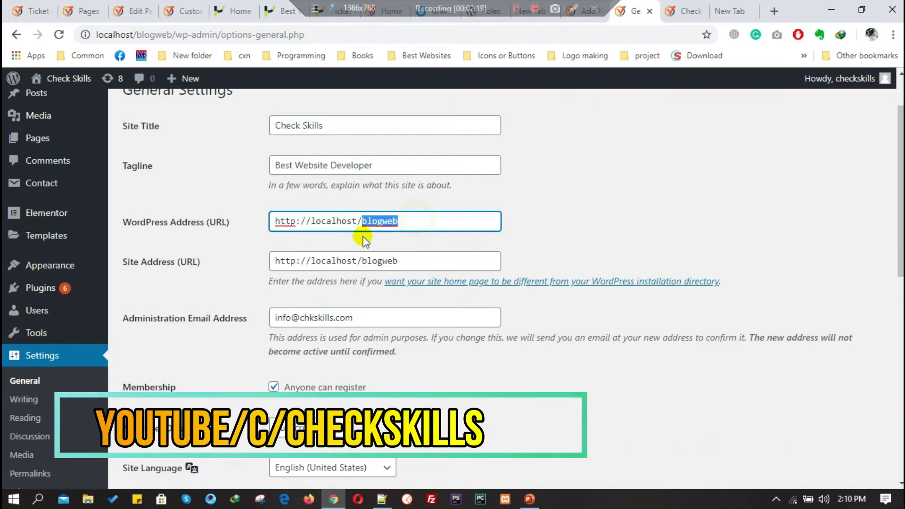
key(BackSpace)
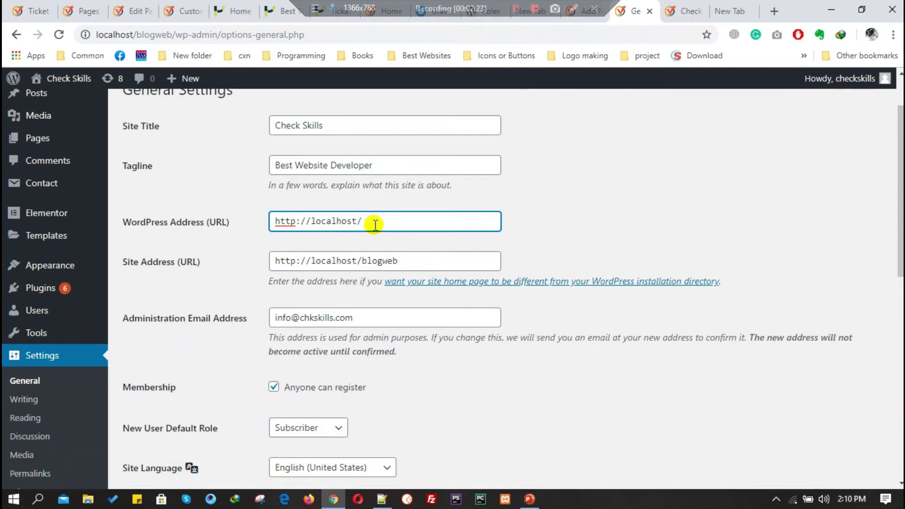
click(403, 259)
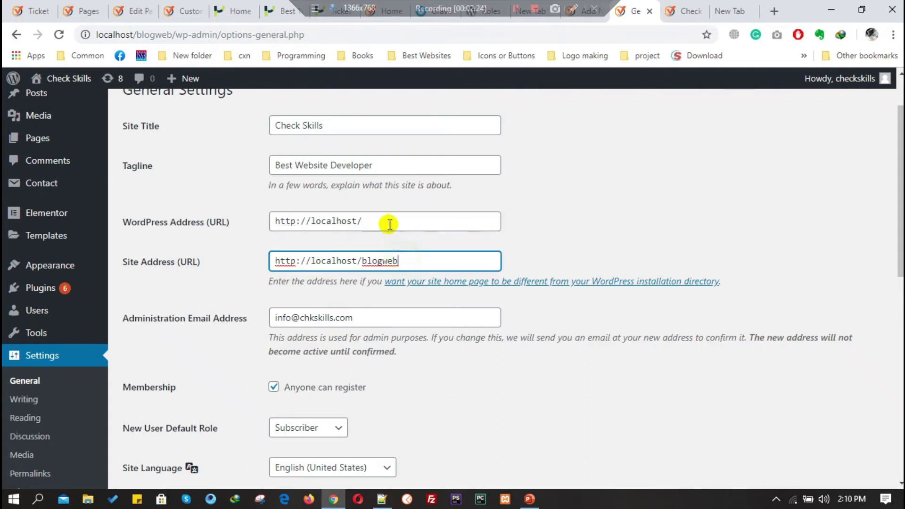
double_click(388, 224)
triple_click(398, 264)
key(ctrl+c)
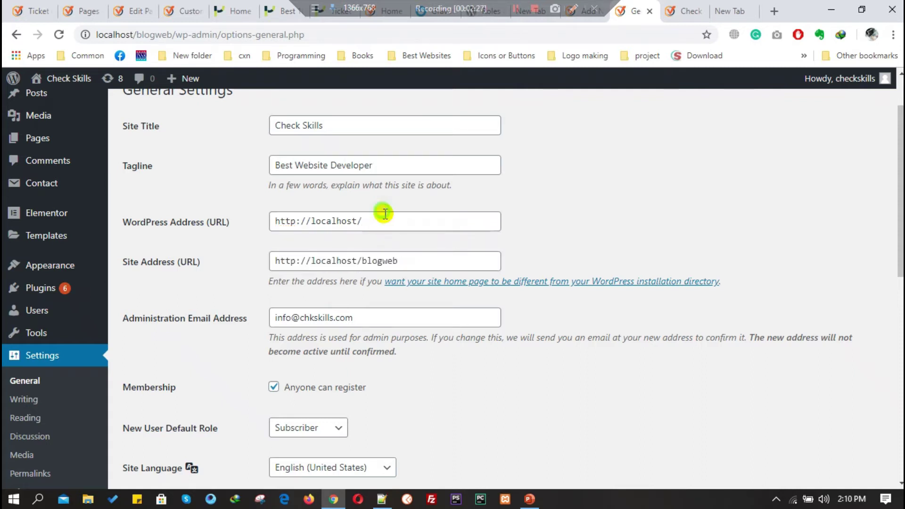
click(384, 220)
key(ctrl+a)
key(ctrl+v)
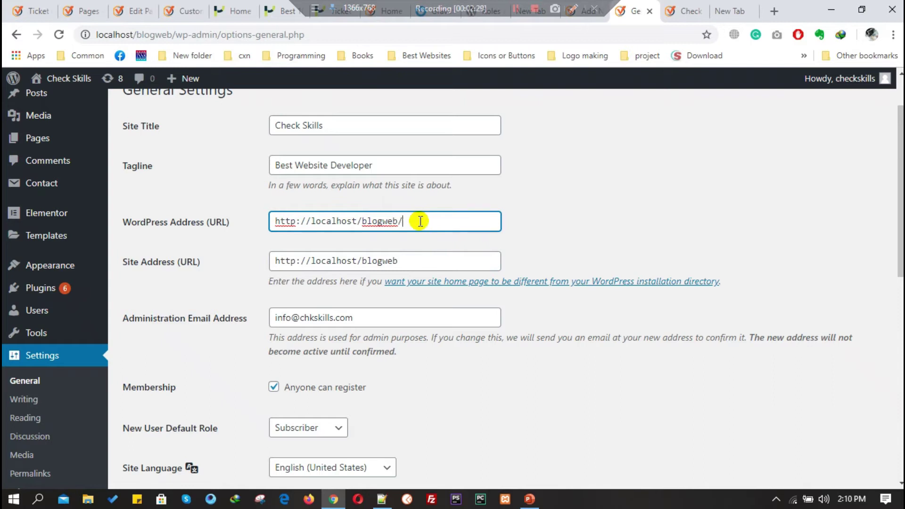
- Append /ww to the WordPress Address and compare it with the Site Address
text(/ww)
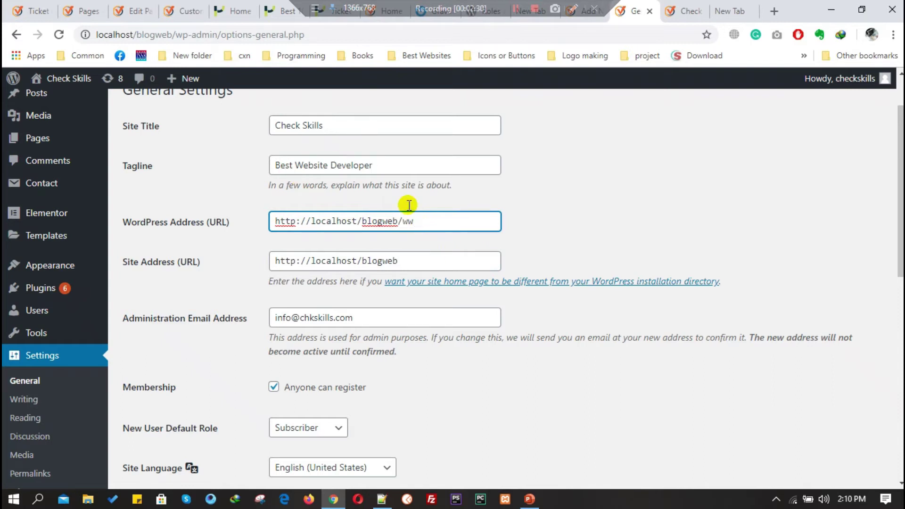
triple_click(434, 220)
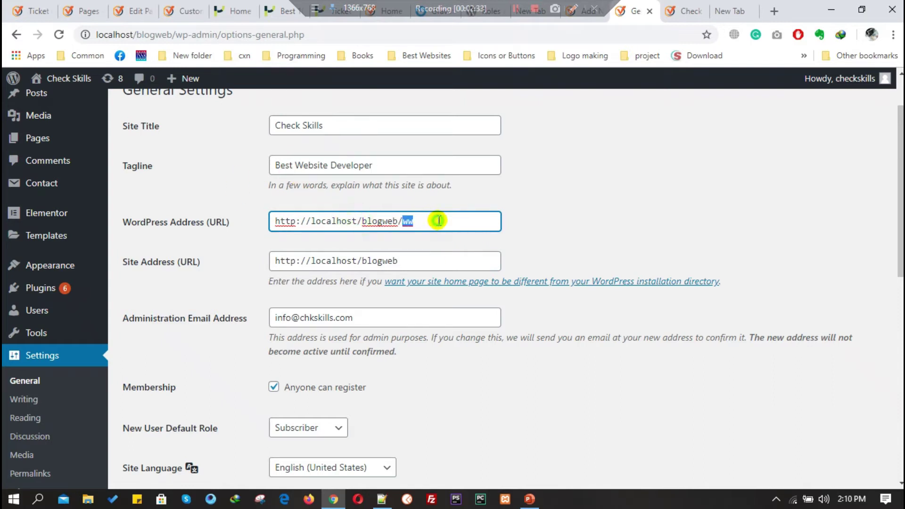
double_click(419, 262)
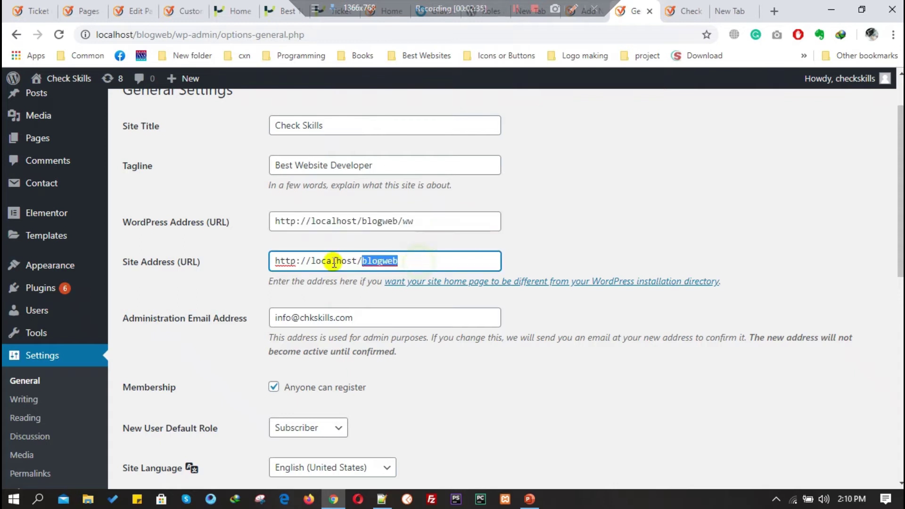
drag(273, 259, 435, 253)
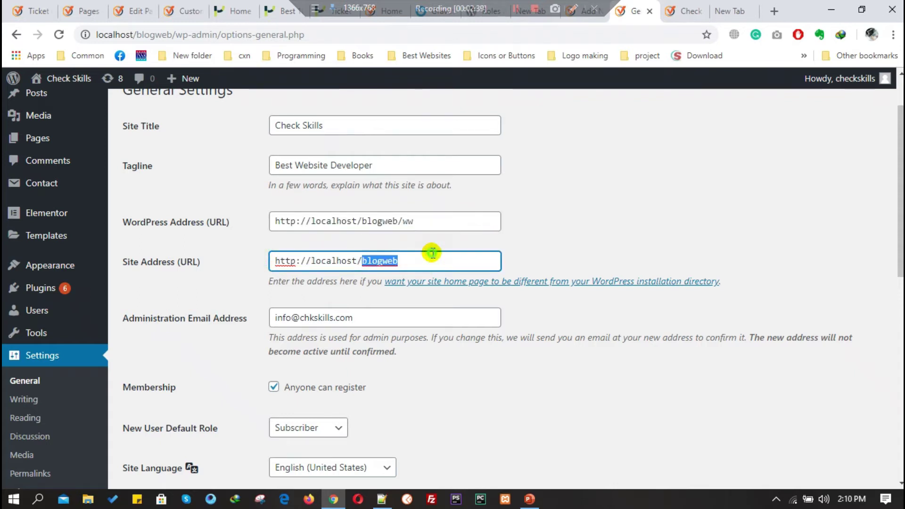
triple_click(432, 256)
double_click(431, 257)
click(365, 219)
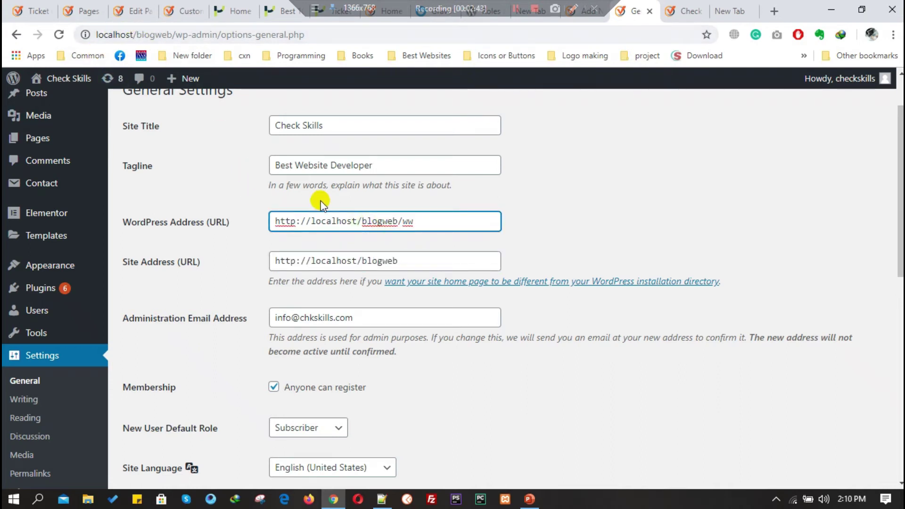
click(430, 227)
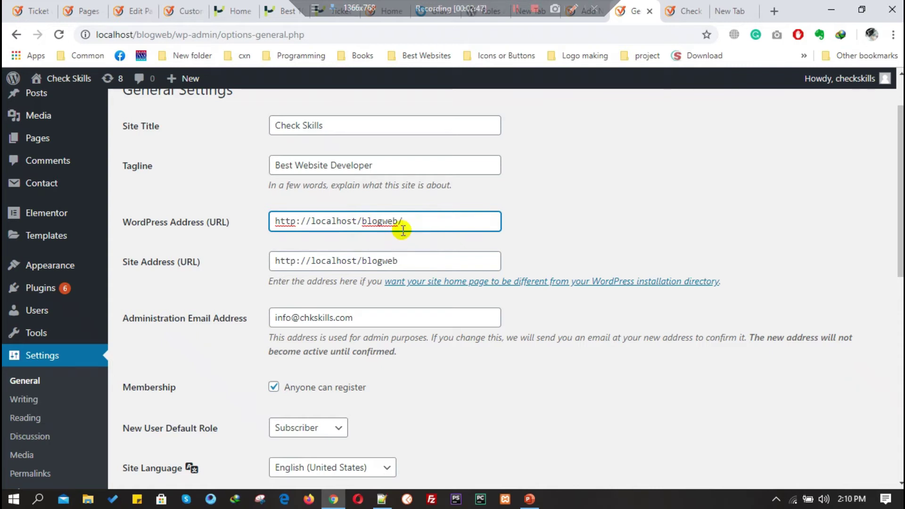
key(BackSpace)
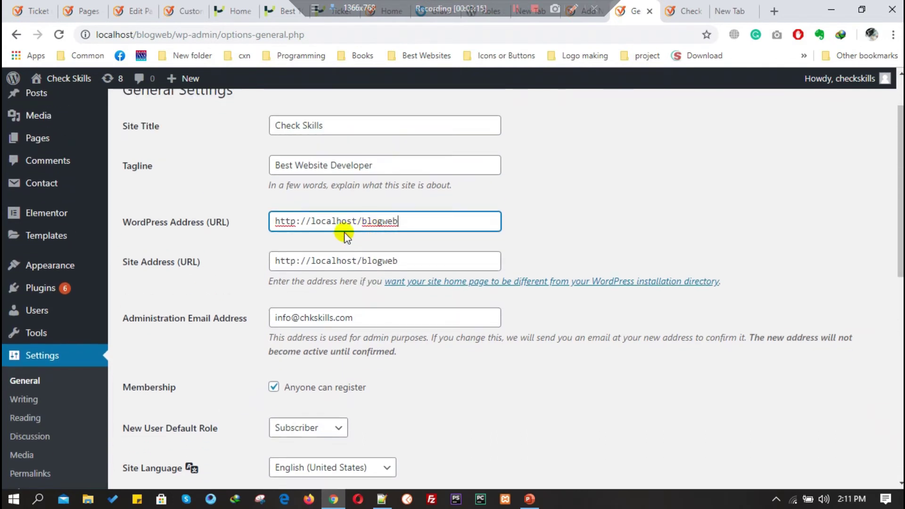
click(688, 6)
right_click(414, 191)
click(486, 355)
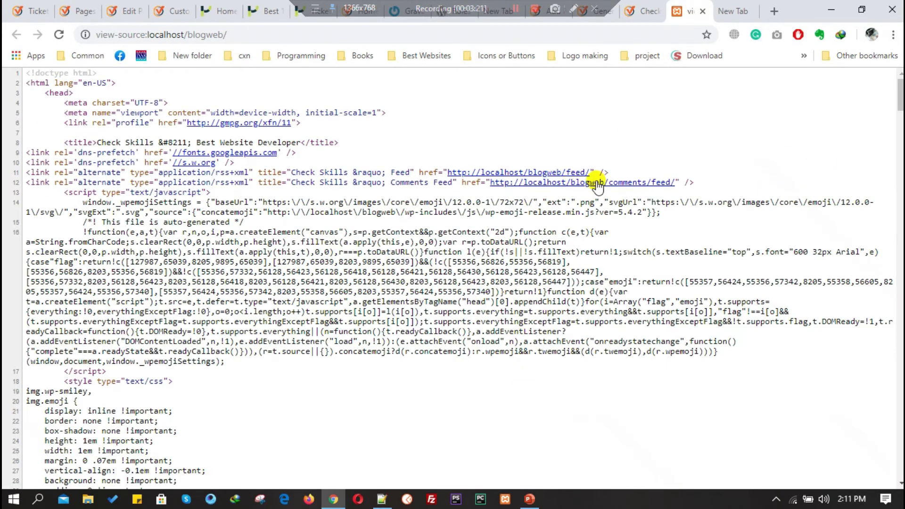
scroll(549, 283, down, 5)
scroll(547, 295, down, 3)
scroll(632, 250, up, 2)
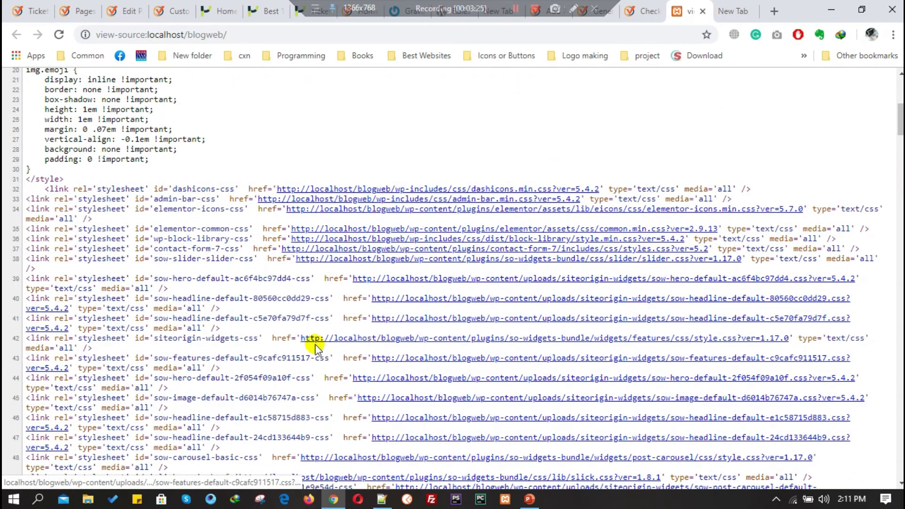
drag(299, 338, 414, 335)
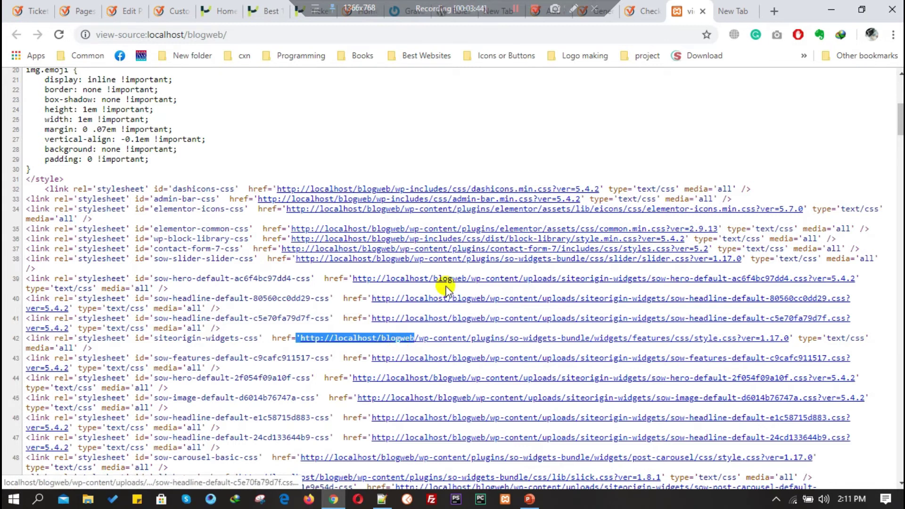
- Return to the blog front page and look through its header, posts and sidebar widgets
click(643, 14)
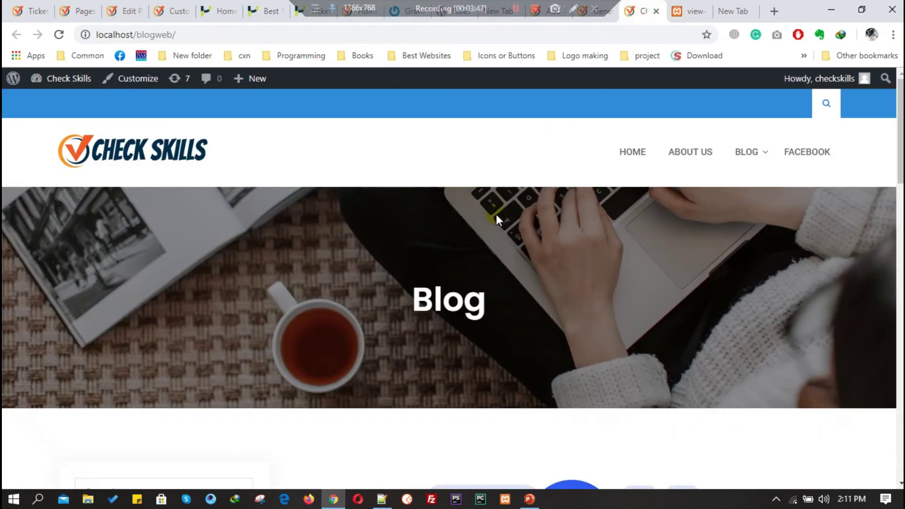
scroll(304, 283, down, 7)
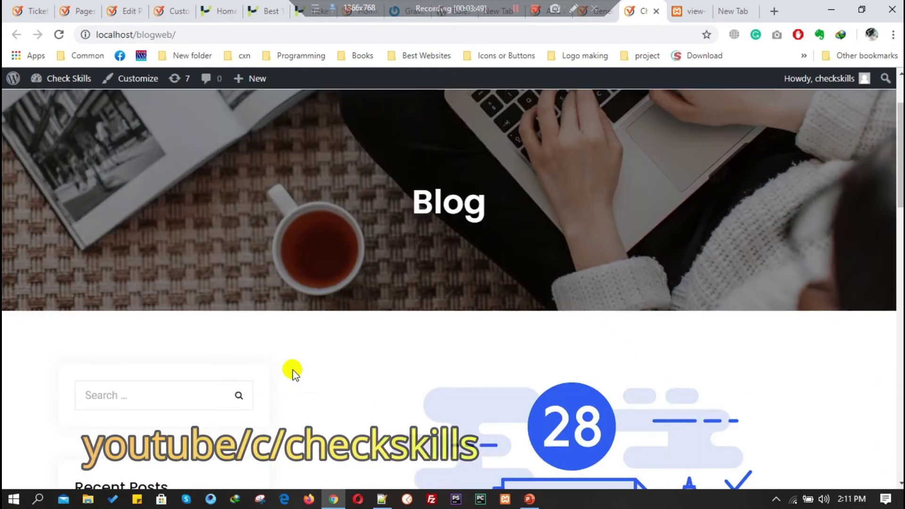
scroll(276, 401, down, 2)
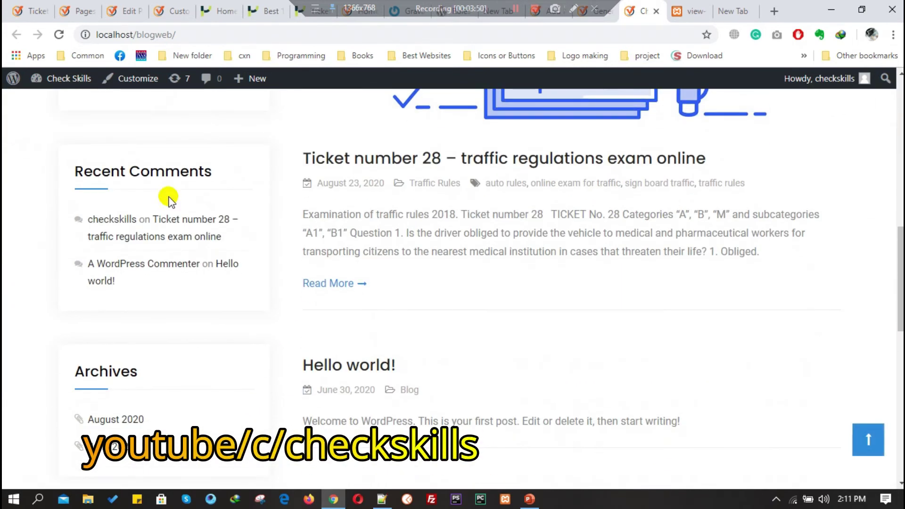
- Go back to General Settings and review the WordPress Address, Site Address, Administration Email Address and Membership settings
click(600, 20)
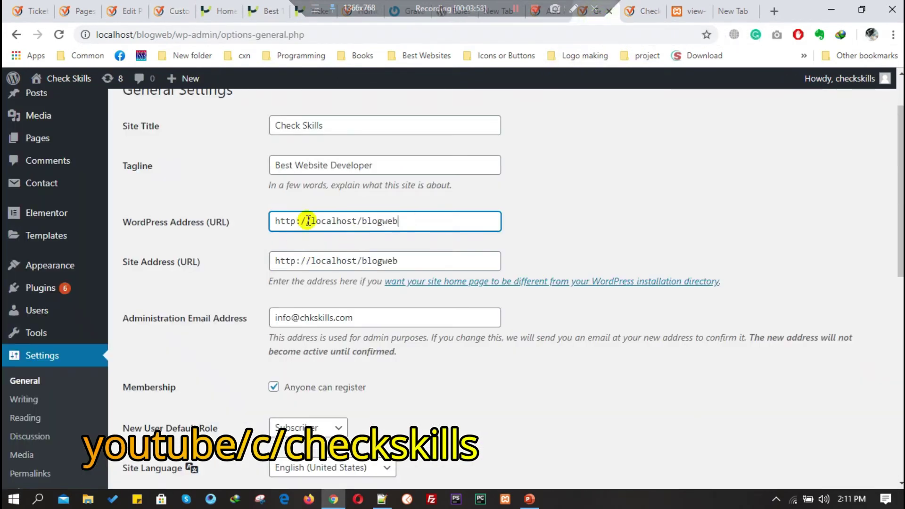
scroll(330, 279, down, 1)
scroll(470, 303, up, 1)
scroll(536, 319, down, 1)
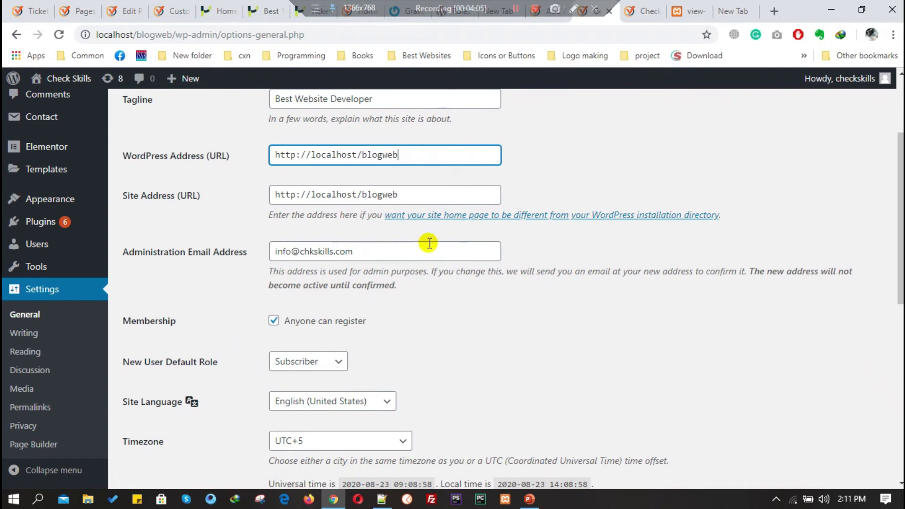
scroll(458, 264, down, 1)
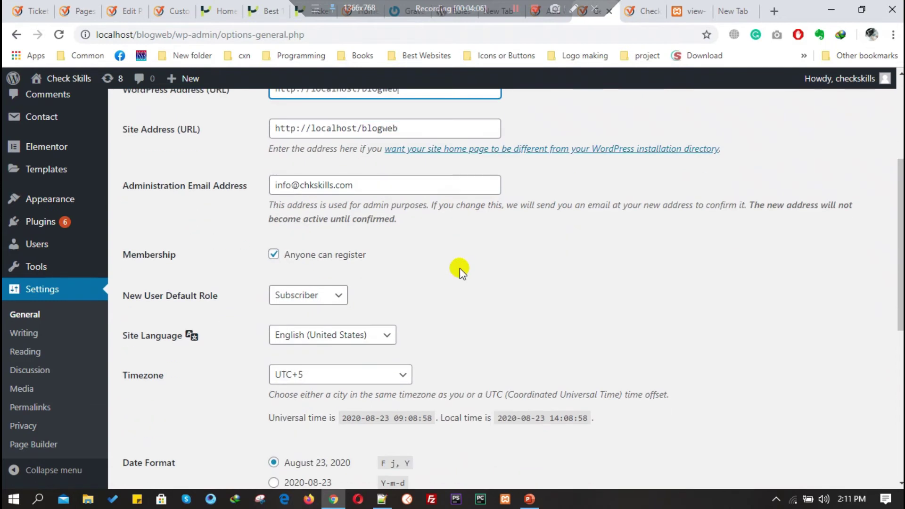
scroll(461, 268, up, 1)
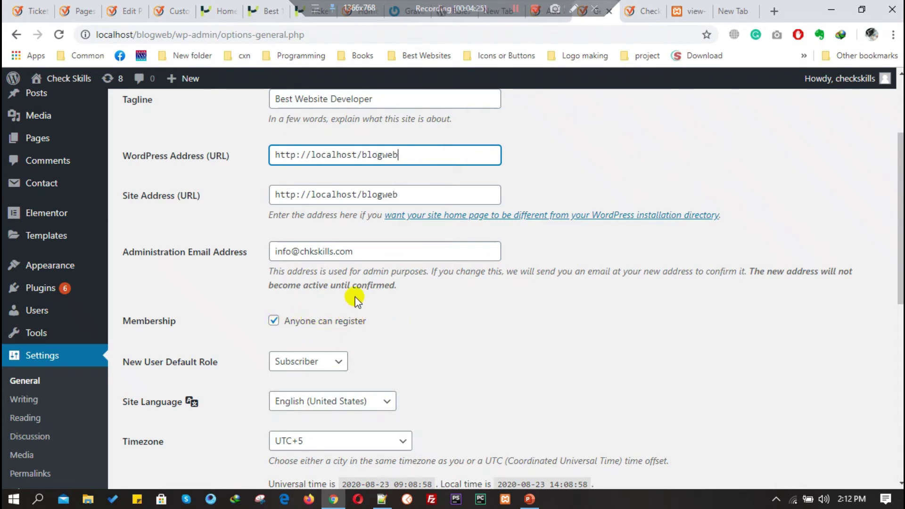
scroll(354, 349, down, 1)
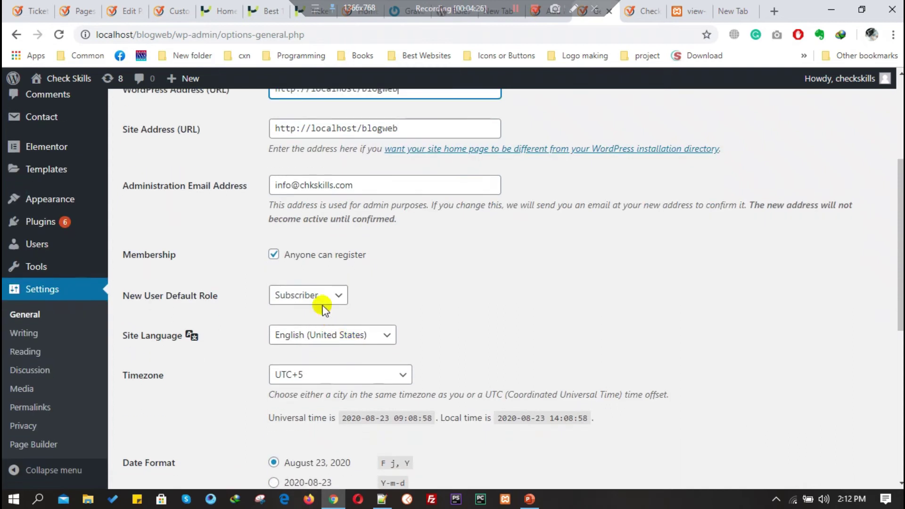
- Review the New User Default Role options, keeping Subscriber, and look at the available Site Language options without picking one
click(314, 295)
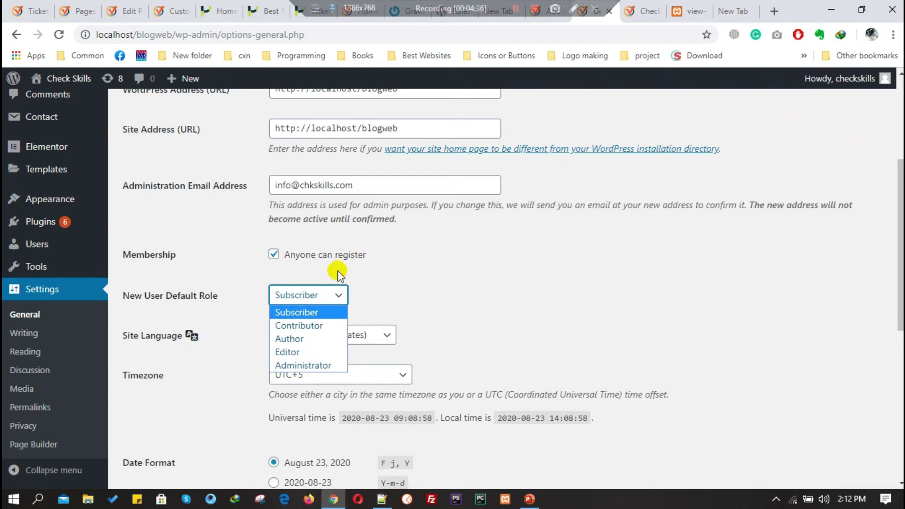
click(315, 312)
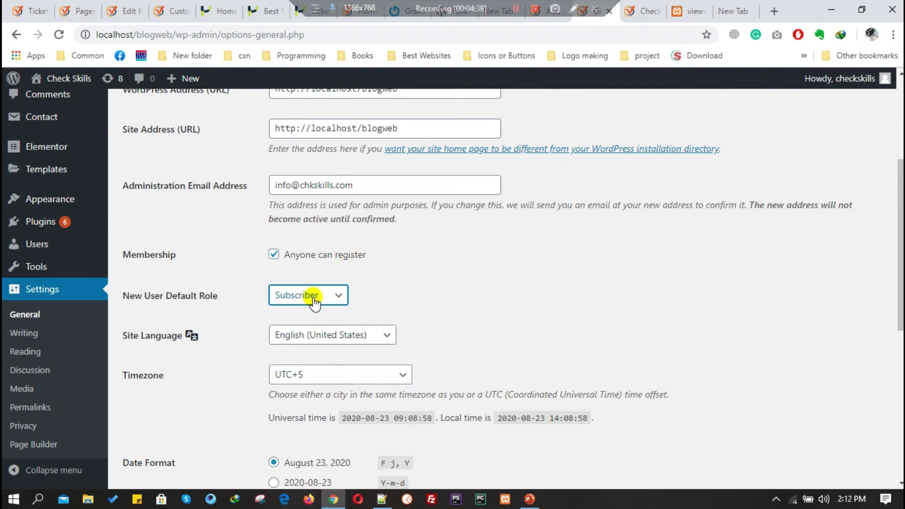
scroll(315, 302, down, 1)
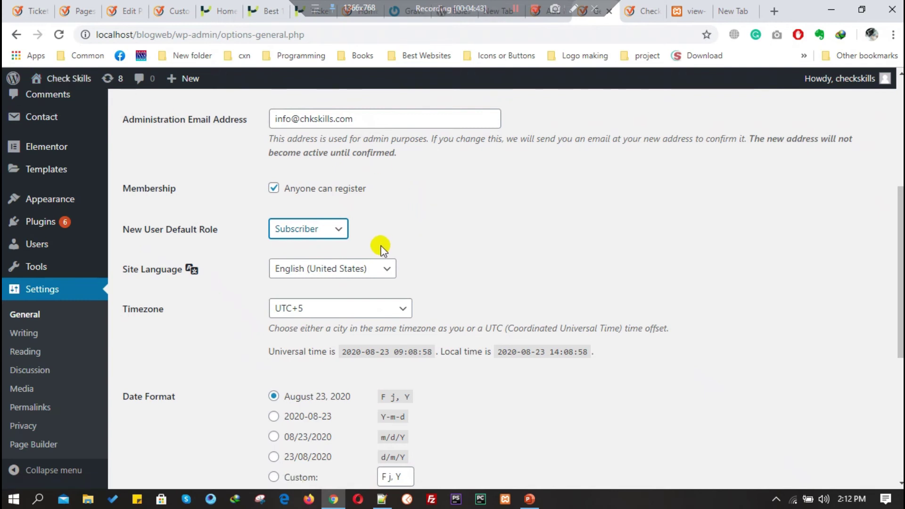
click(300, 279)
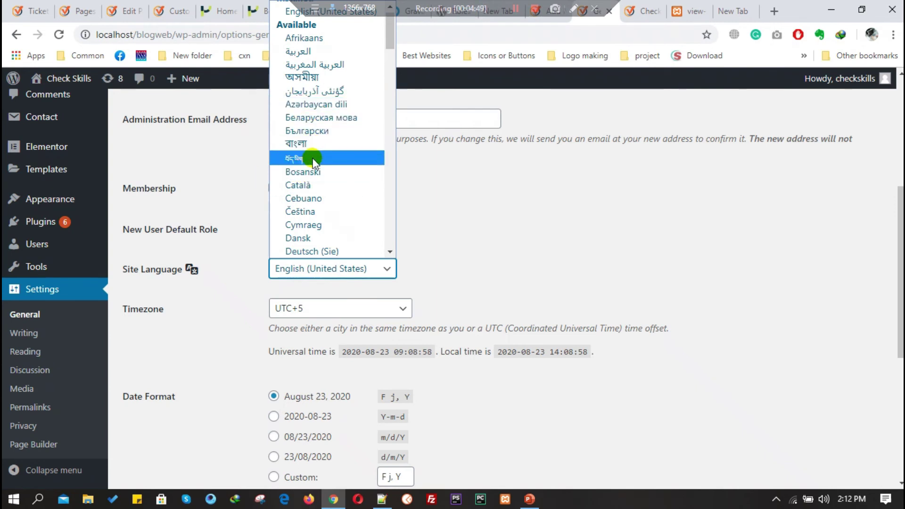
click(222, 195)
- Browse the Timezone choices, including UTC offsets and cities, and close the list without picking one
scroll(293, 260, down, 1)
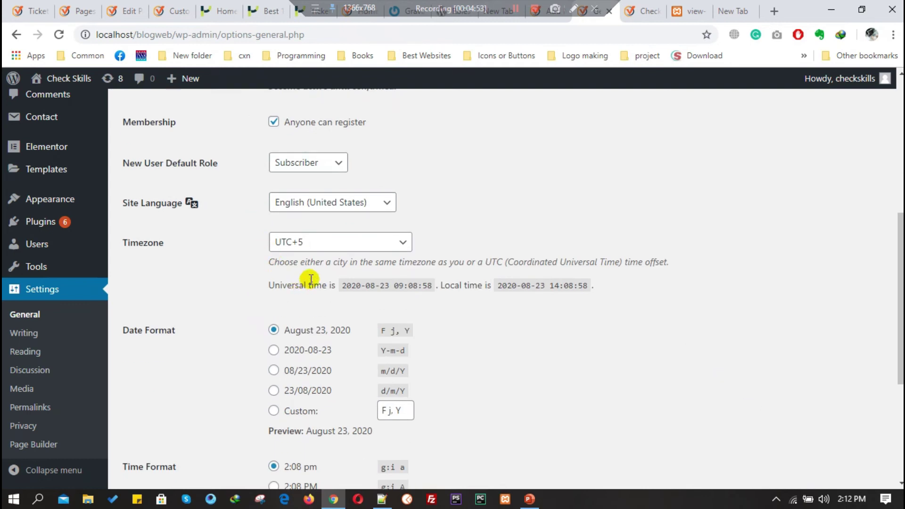
click(329, 243)
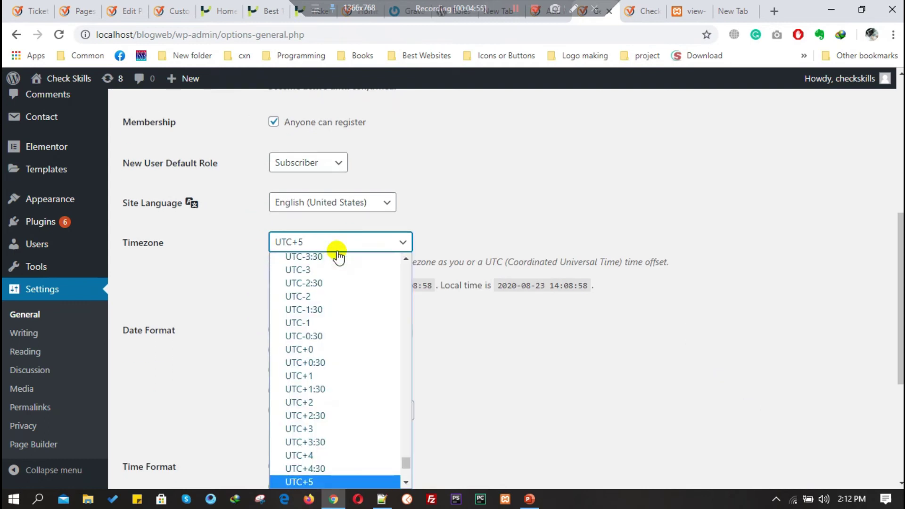
scroll(372, 307, down, 6)
scroll(383, 411, up, 20)
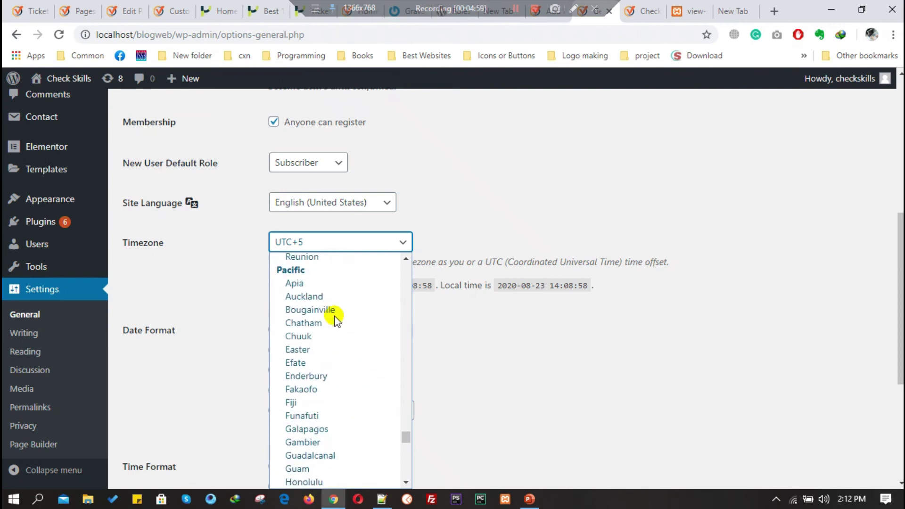
scroll(335, 317, up, 20)
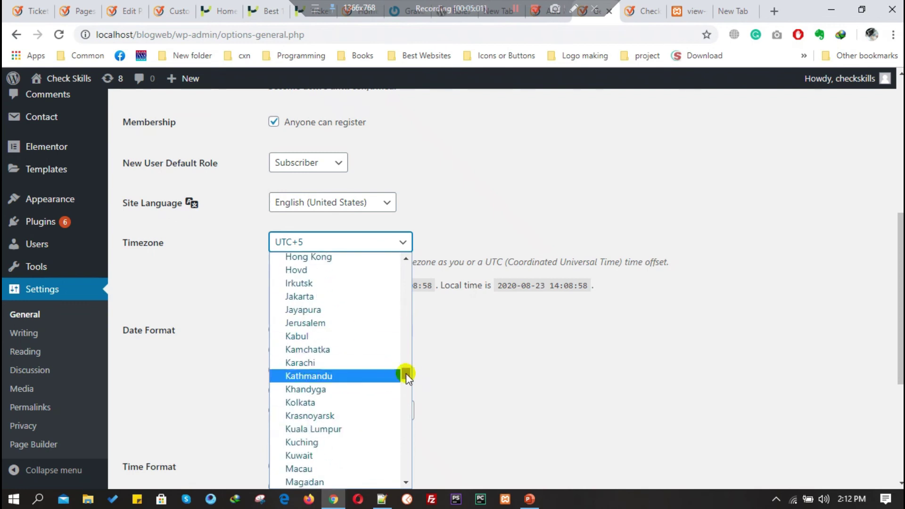
drag(406, 374, 403, 256)
click(467, 226)
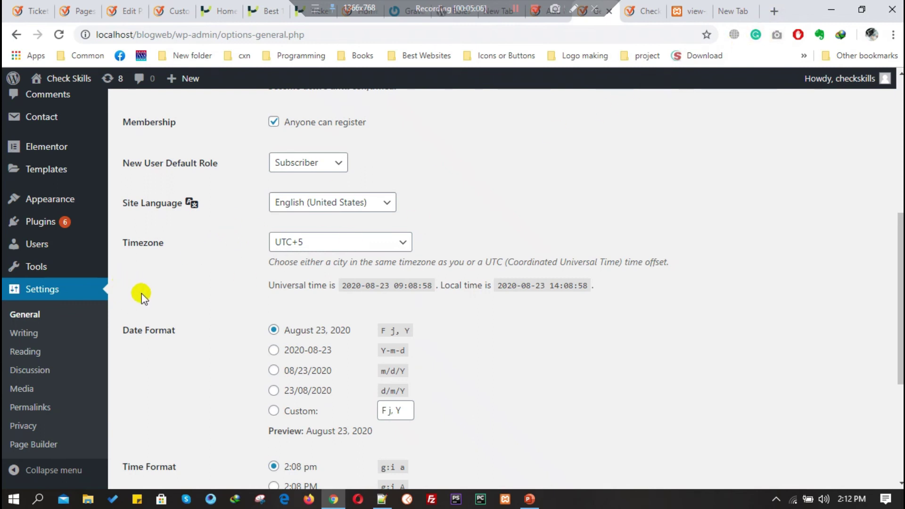
- Review the Date Format and Time Format options, and keep Monday as the day the week starts on
scroll(154, 297, down, 4)
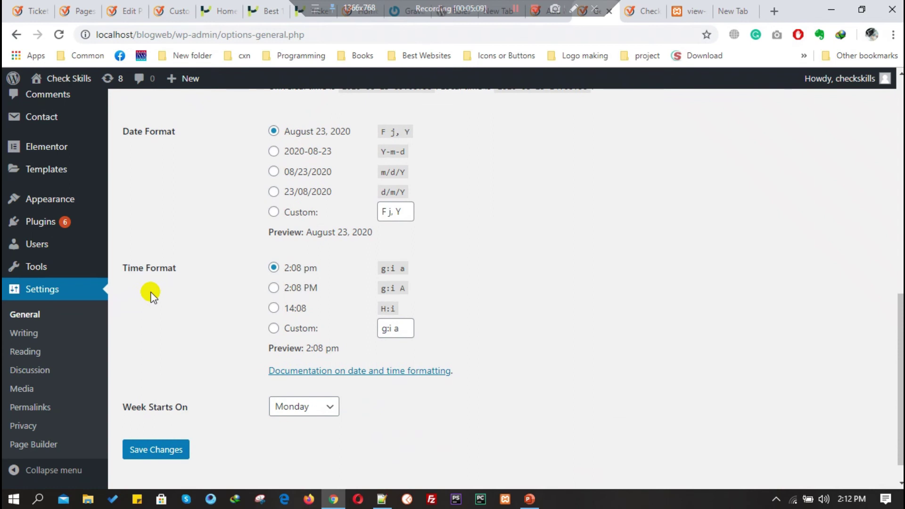
scroll(152, 296, up, 1)
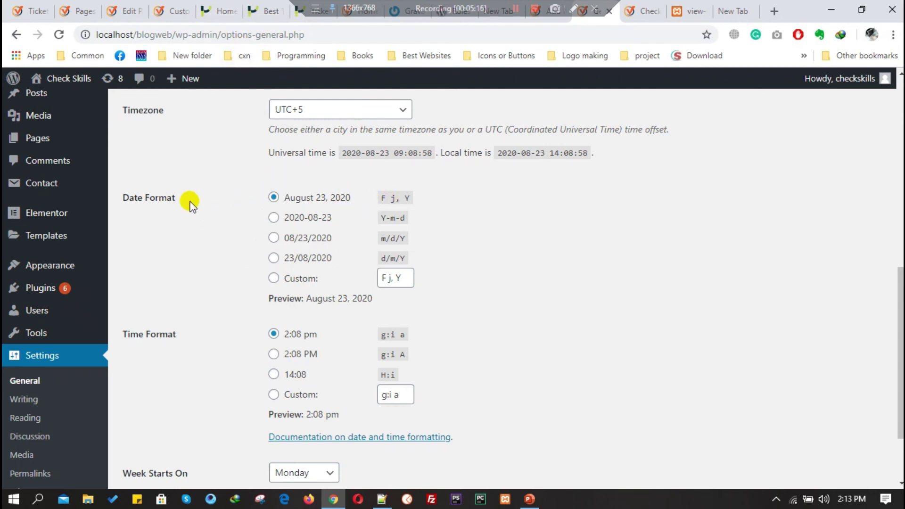
scroll(320, 302, down, 1)
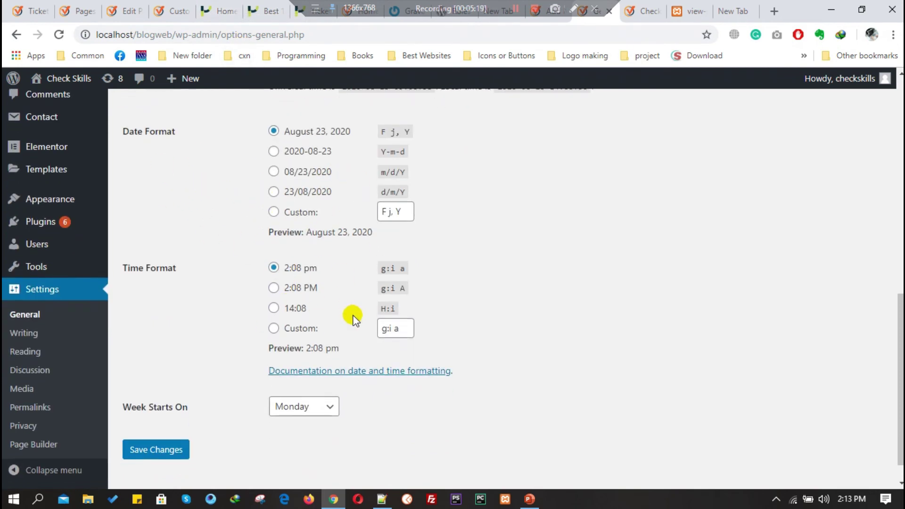
scroll(348, 319, down, 1)
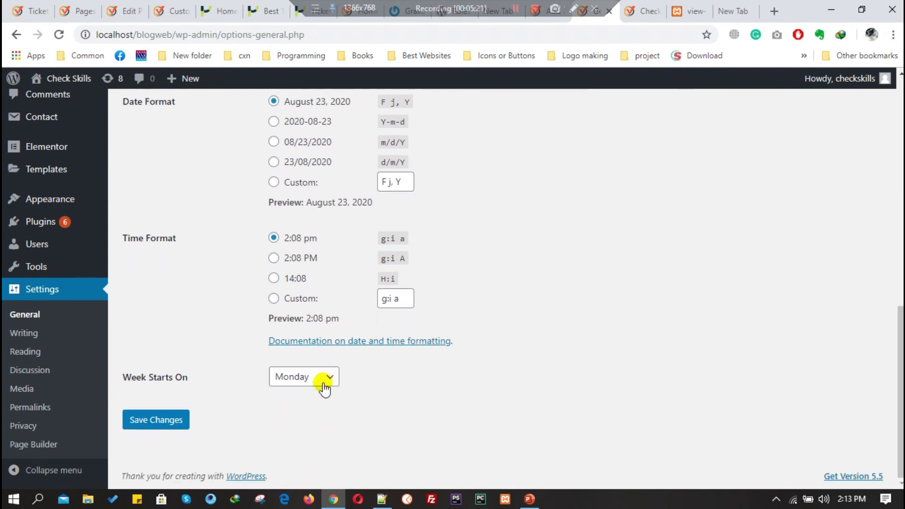
click(300, 390)
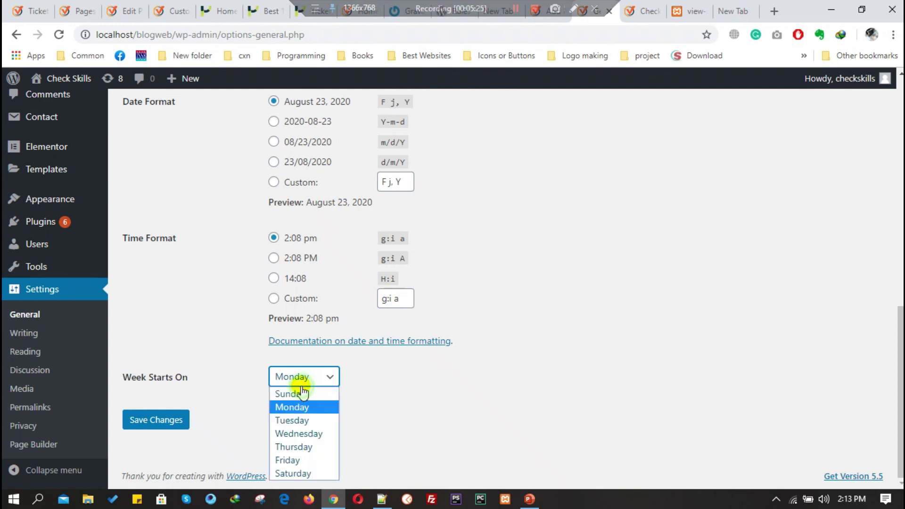
click(304, 409)
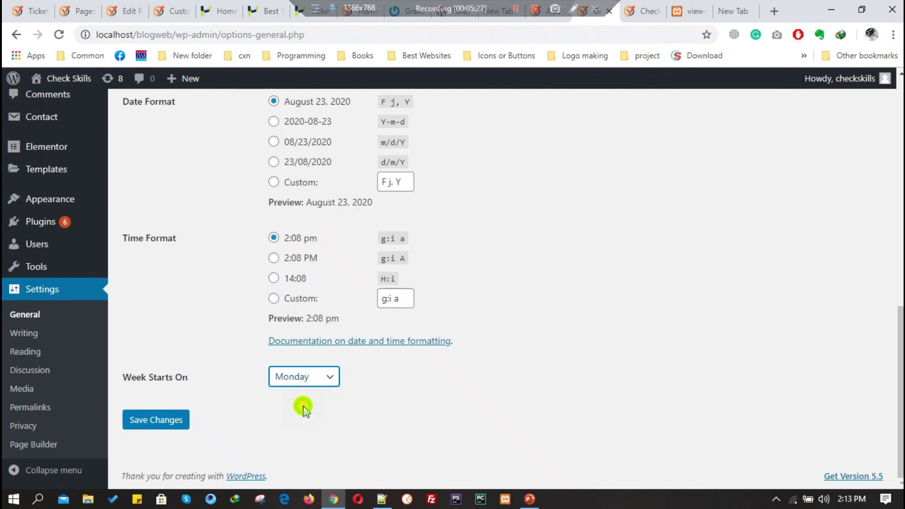
scroll(242, 356, up, 2)
scroll(243, 357, up, 10)
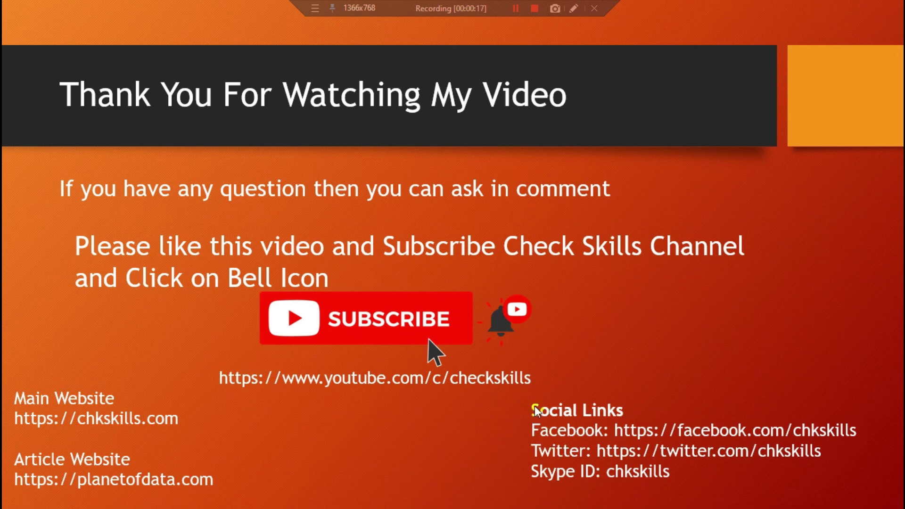
click(540, 15)
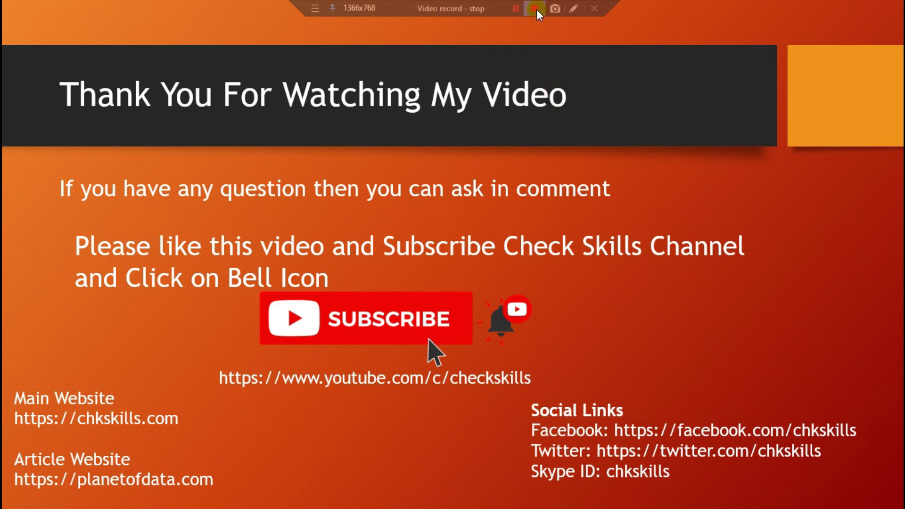